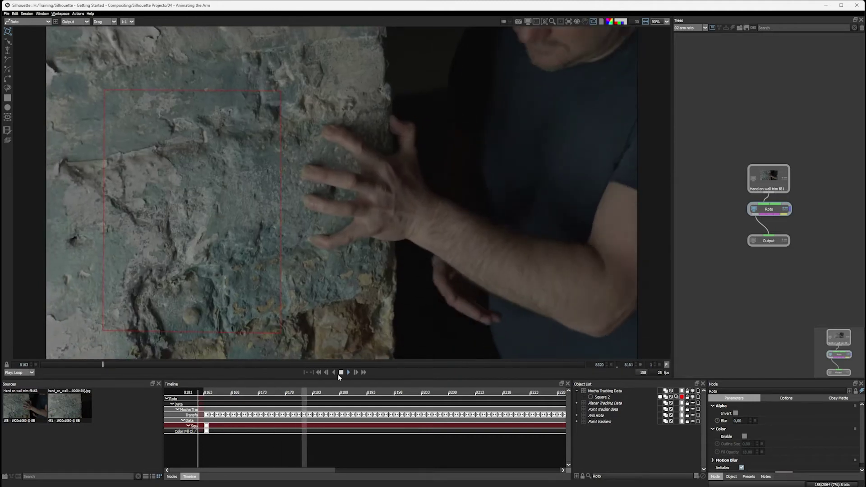
Step: Show the Arm Roto hand and forearm shapes, return to frame 8163, and select Mocha Tracking Data
left_click(182, 364)
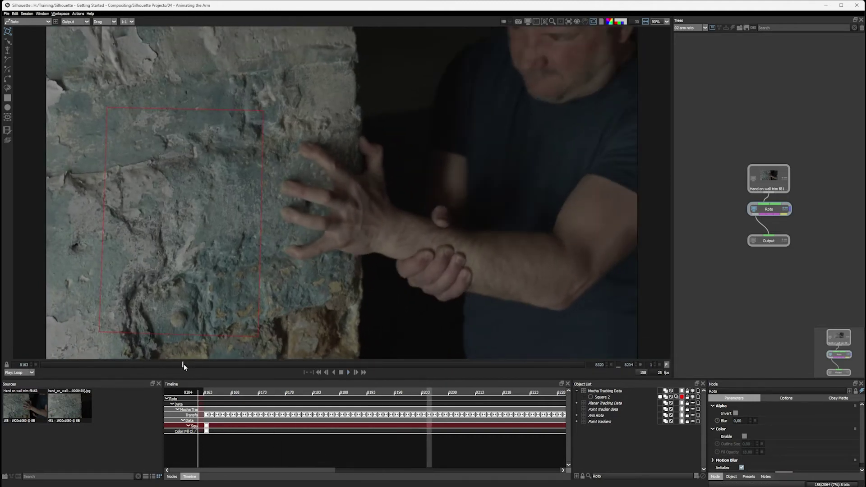
left_click_drag(183, 364, 217, 364)
left_click(609, 402)
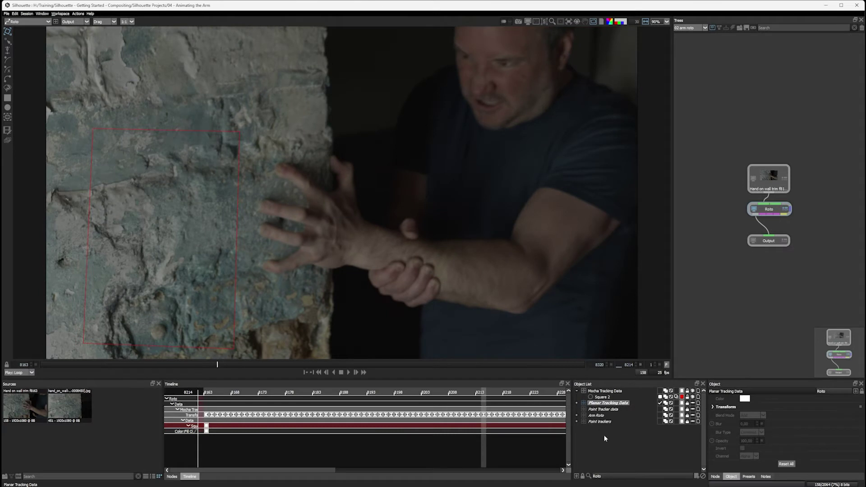
left_click(609, 415)
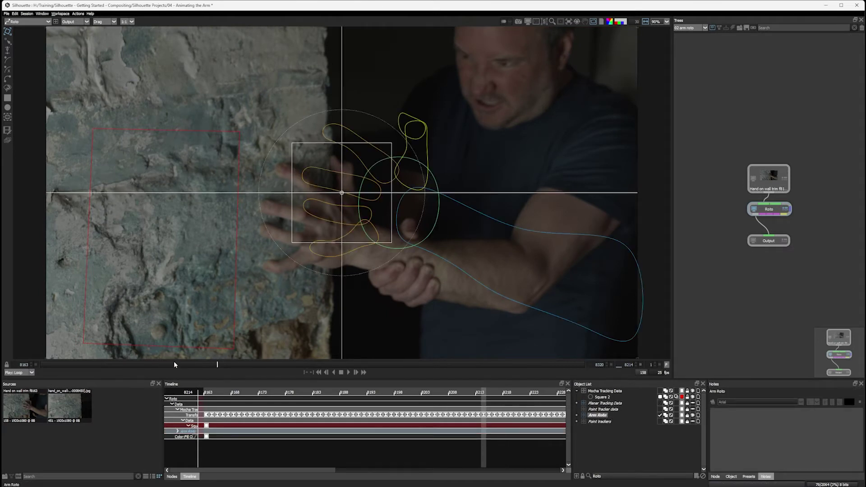
left_click_drag(174, 365, 40, 365)
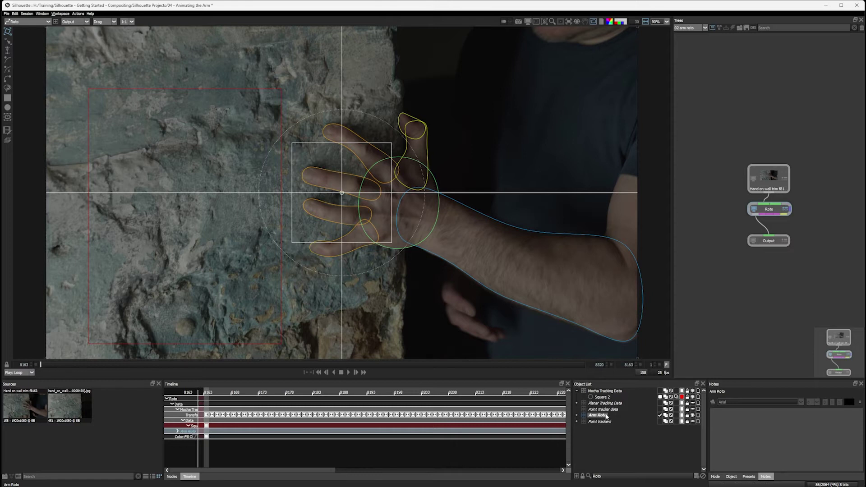
left_click(606, 391)
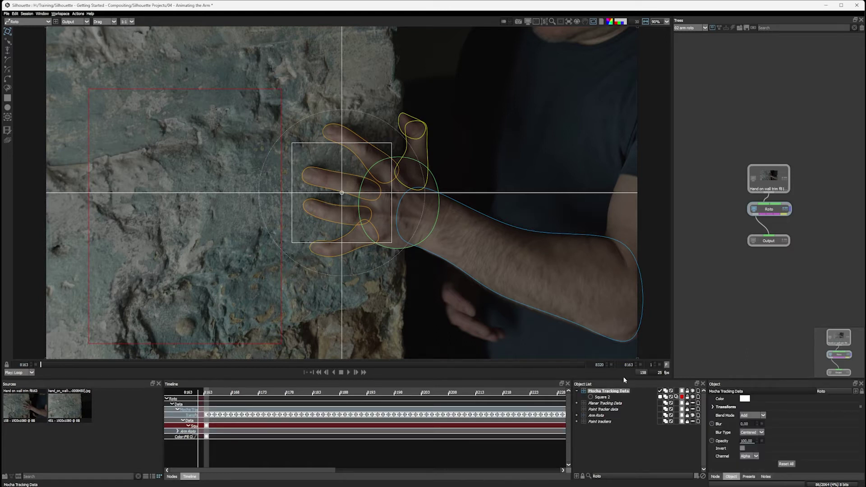
Step: Set the viewer layer to Roto > Planar Tracking Data and scrub to frame 8186 to review
left_click(570, 21)
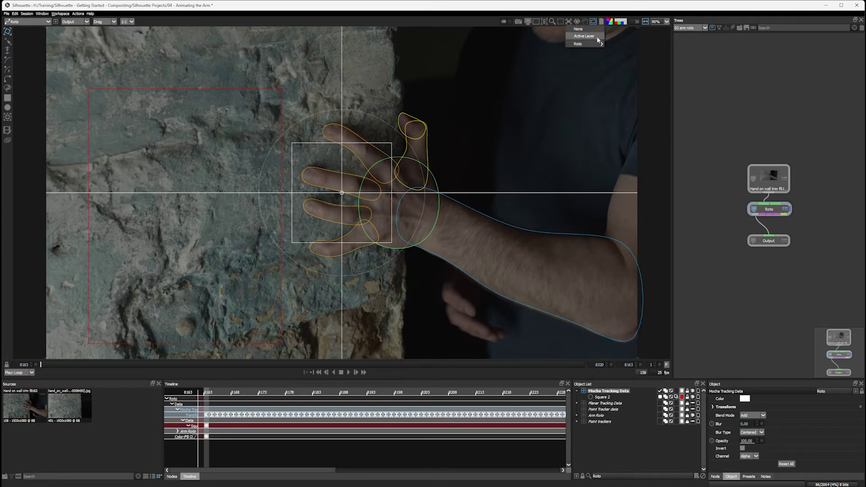
mouse_move(596, 44)
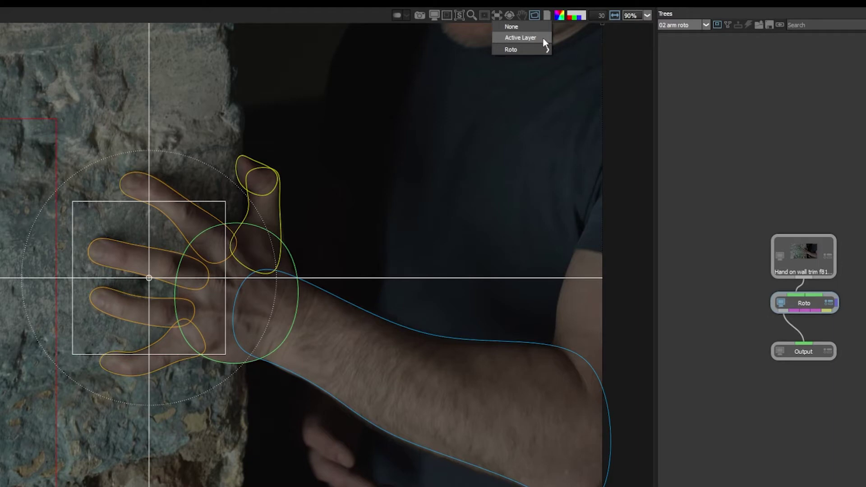
mouse_move(544, 50)
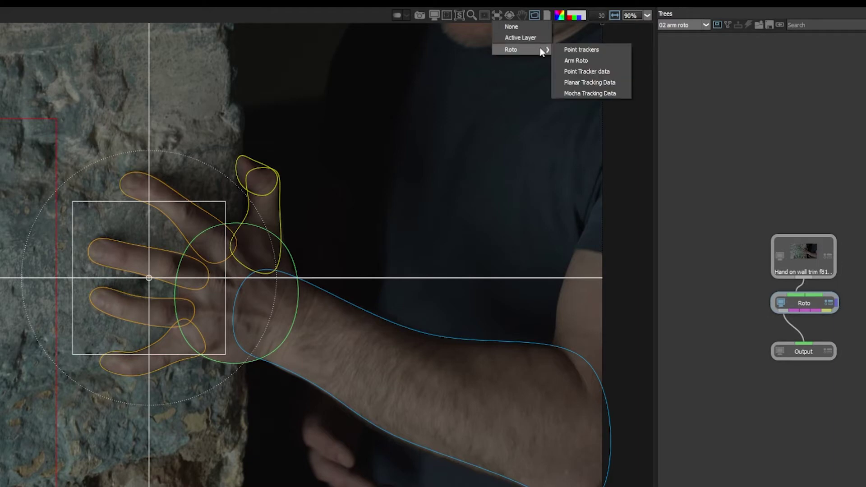
left_click(620, 82)
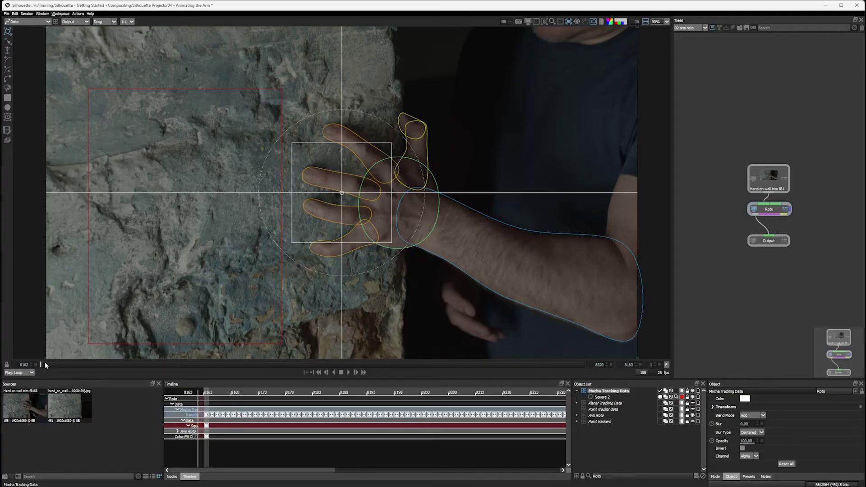
left_click_drag(45, 364, 27, 388)
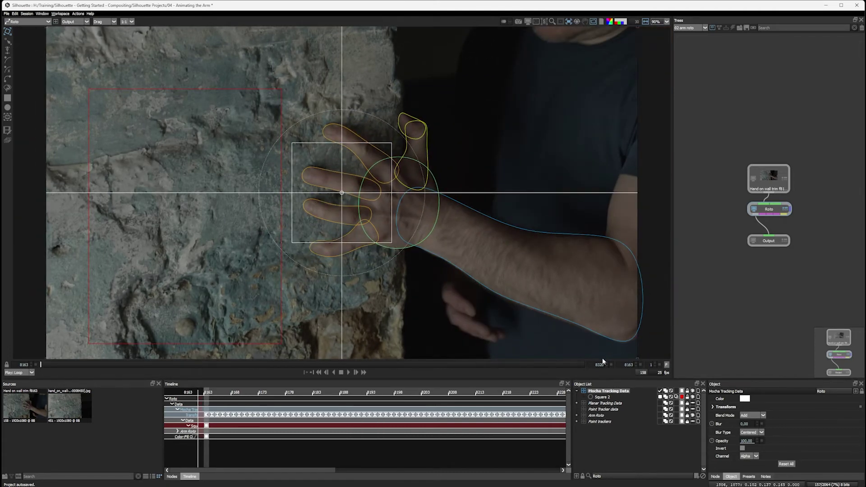
Step: Delete Square 2, hide Mocha Tracking Data and move it down, then show Planar Tracking Data
key("Delete")
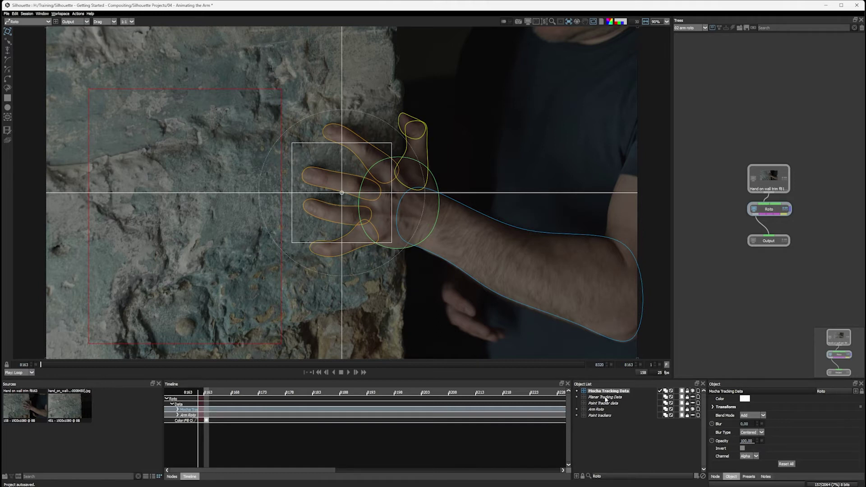
left_click(687, 392)
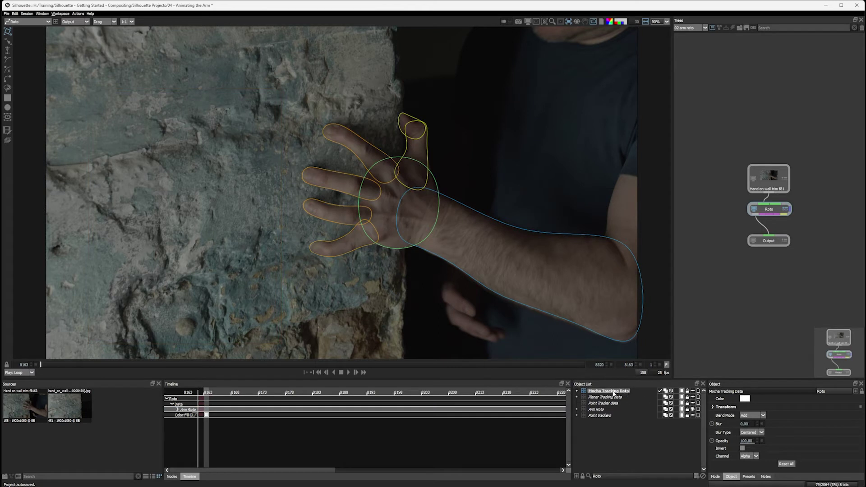
mouse_move(612, 420)
left_mouse_down()
mouse_move(612, 411)
mouse_move(614, 424)
left_mouse_up()
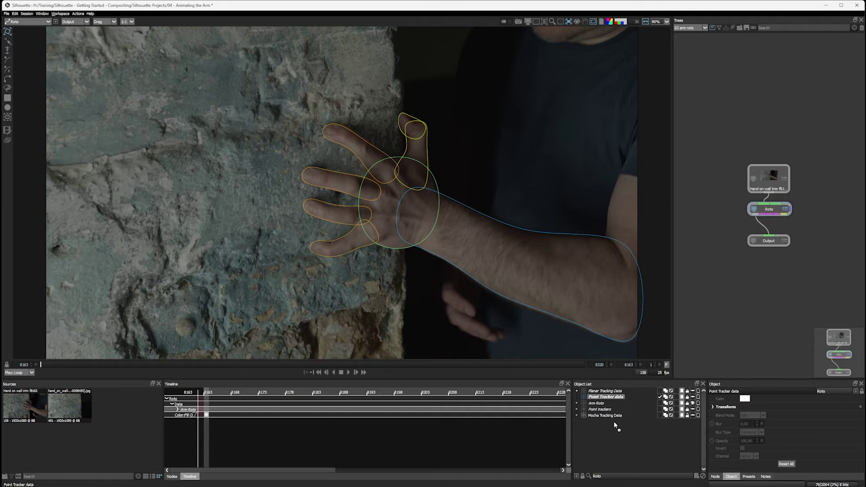
left_click(608, 391)
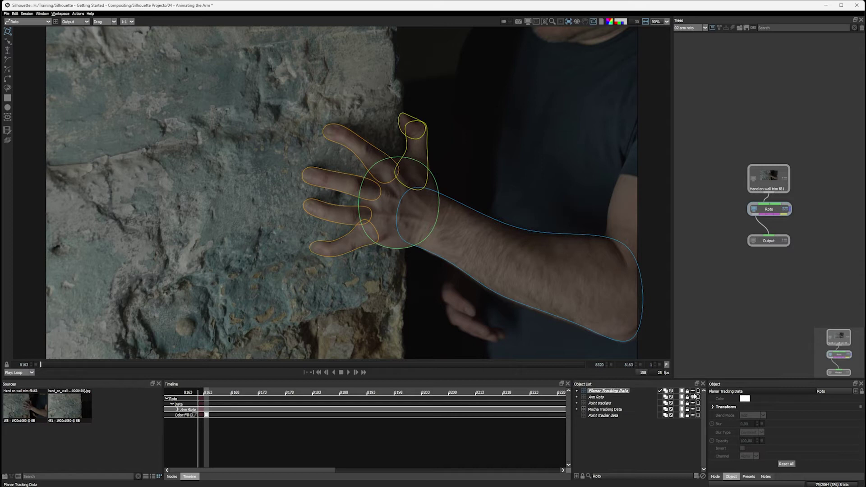
left_click(693, 391)
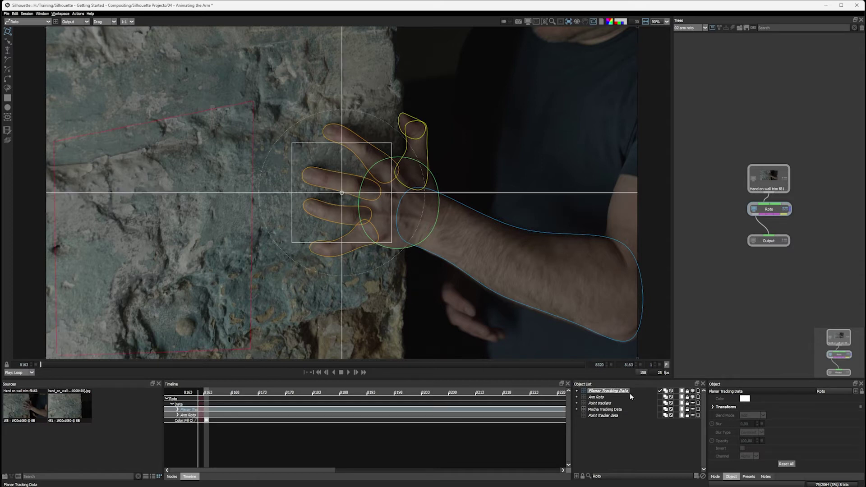
Step: Parent Arm Roto under Planar Tracking Data, hide Square 1, and advance one frame
left_click(595, 398)
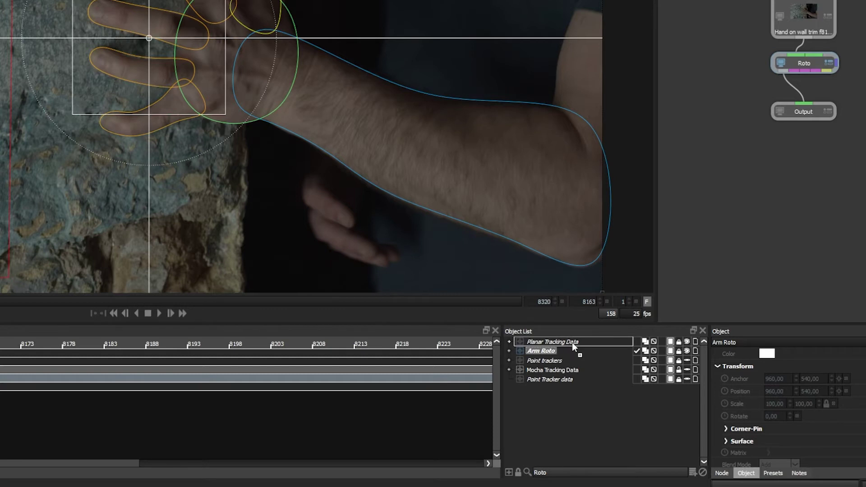
left_click_drag(572, 342, 571, 343)
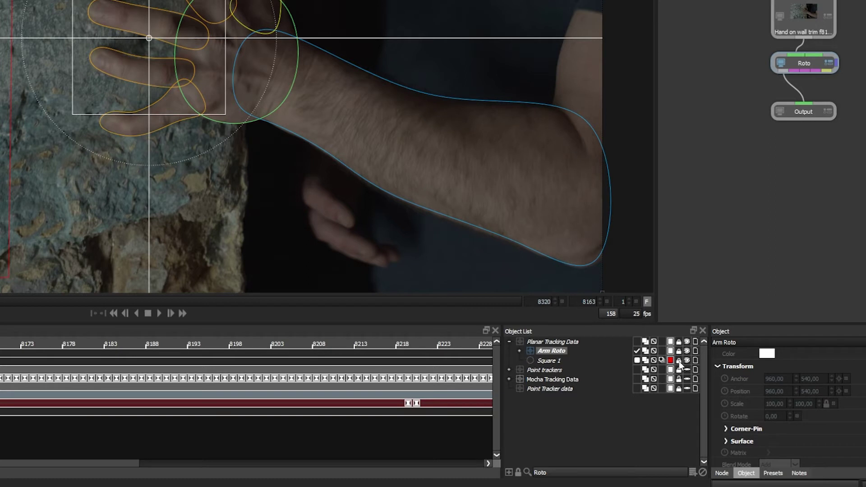
left_click(687, 360)
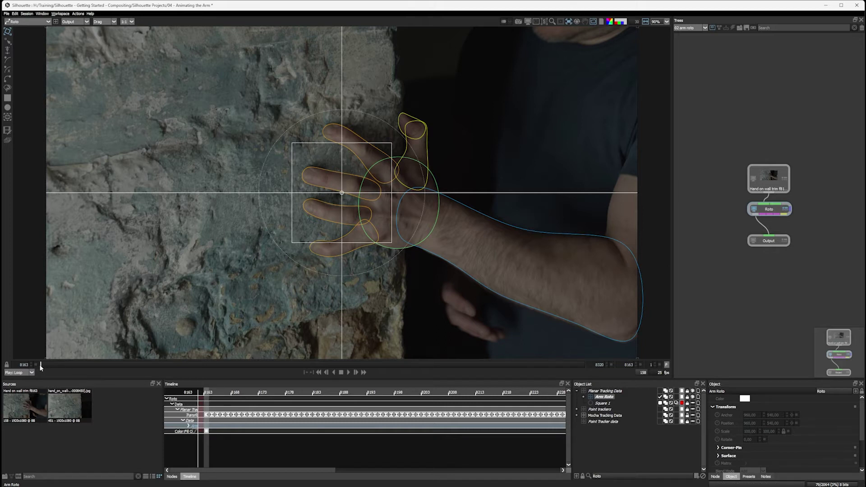
mouse_move(40, 366)
left_mouse_down()
mouse_move(310, 360)
mouse_move(574, 332)
mouse_move(379, 348)
mouse_move(161, 343)
mouse_move(40, 354)
left_mouse_up()
Step: Expand Arm Roto, hide Hand main, all finger shapes, Thumb Tip and Thumb Main, then select Forearm
left_click(583, 397)
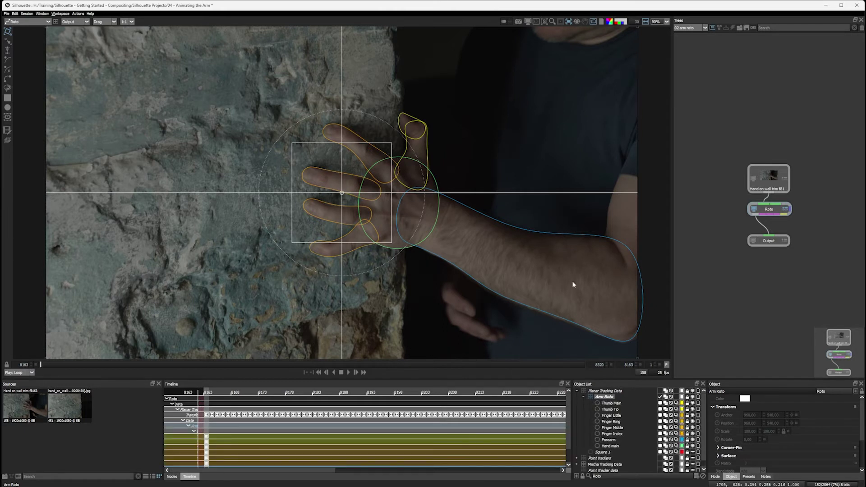
left_click(692, 445)
left_click(692, 434)
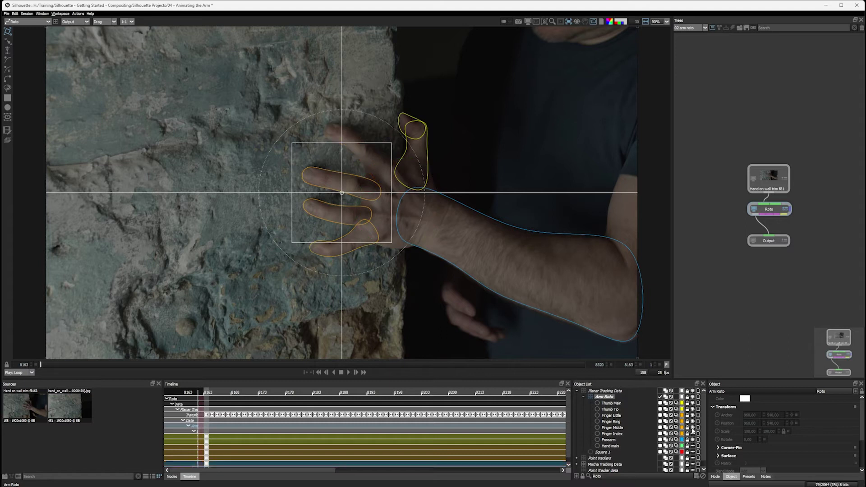
left_click(692, 427)
left_click(692, 421)
left_click(692, 415)
left_click(692, 409)
left_click(693, 403)
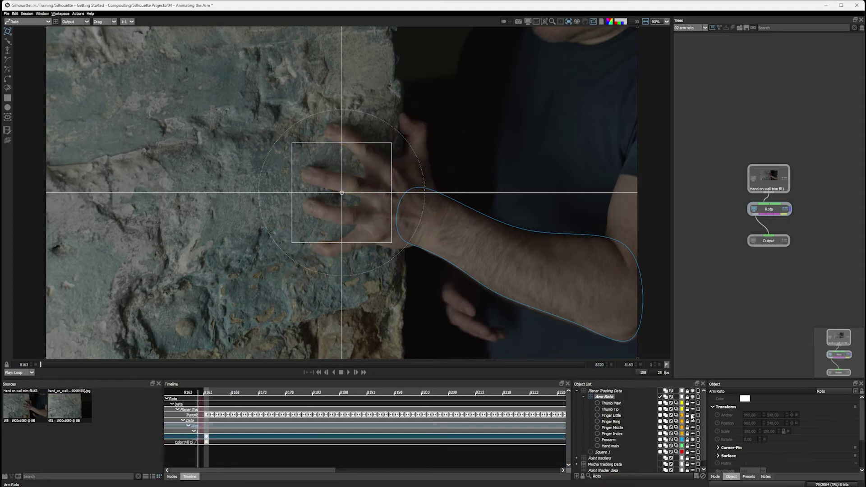
left_click(453, 341)
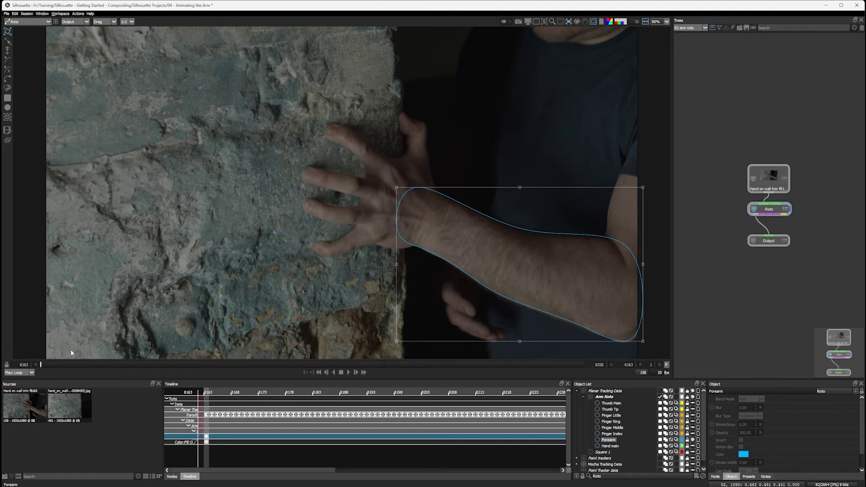
Step: Move a few frames into the shot and reshape the Forearm outline to follow the arm
left_click_drag(40, 367, 65, 365)
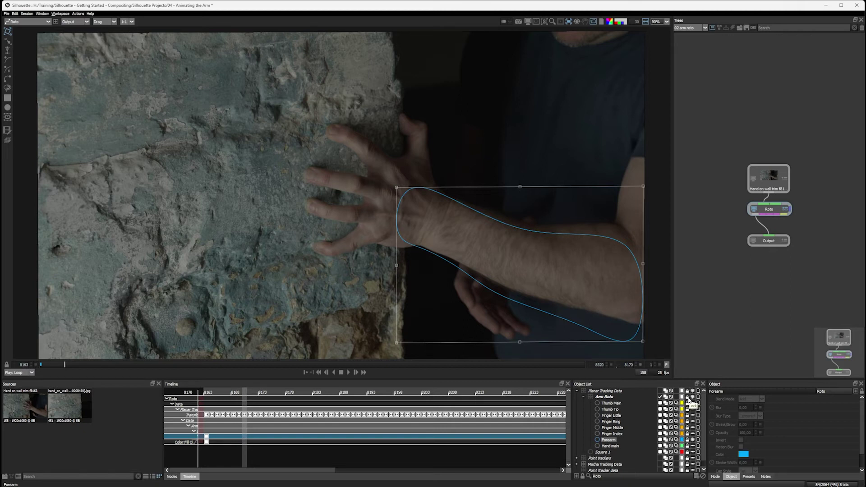
left_click(692, 404)
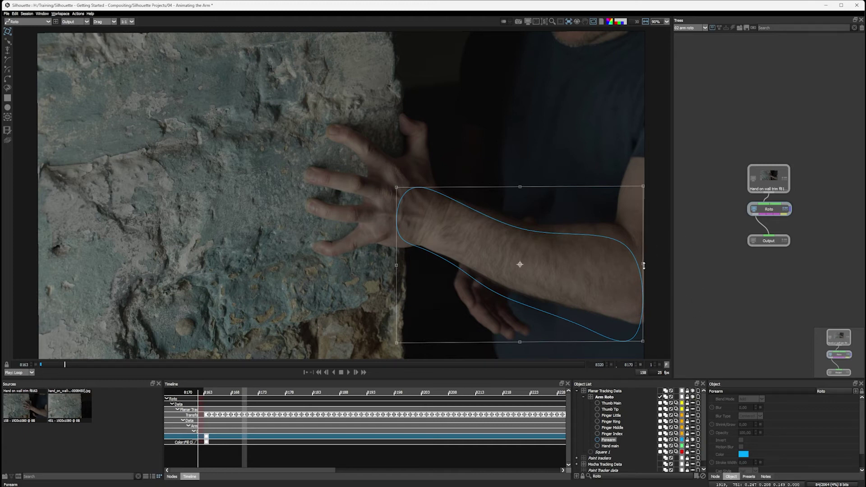
mouse_move(643, 264)
left_mouse_down()
mouse_move(648, 243)
mouse_move(650, 255)
left_mouse_up()
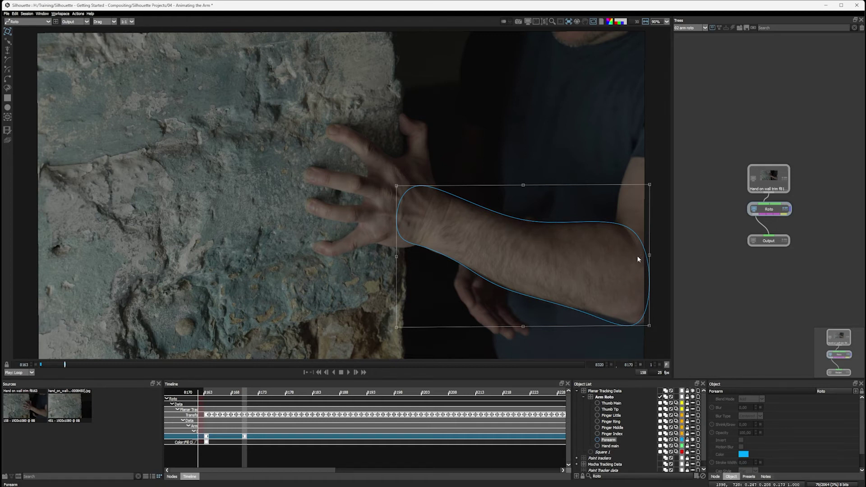
Step: Select the lower forearm edge points, nudge them upward, and advance to frame 8171
left_click(8, 42)
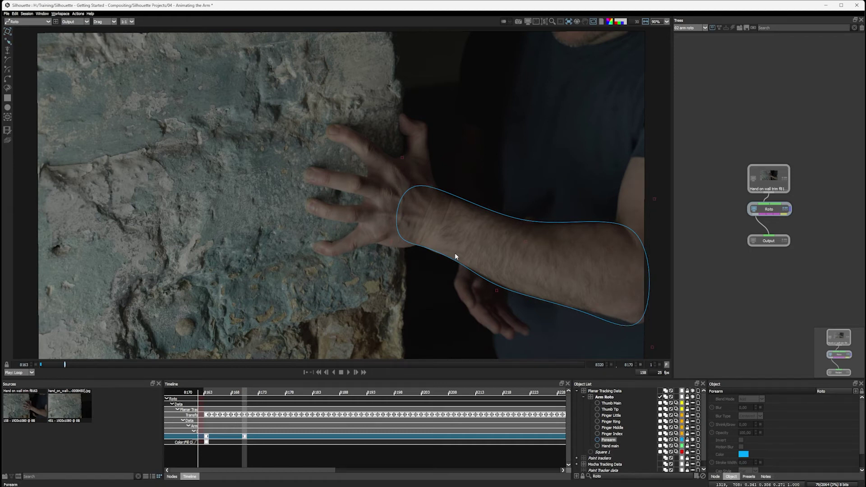
left_click_drag(614, 326, 595, 310)
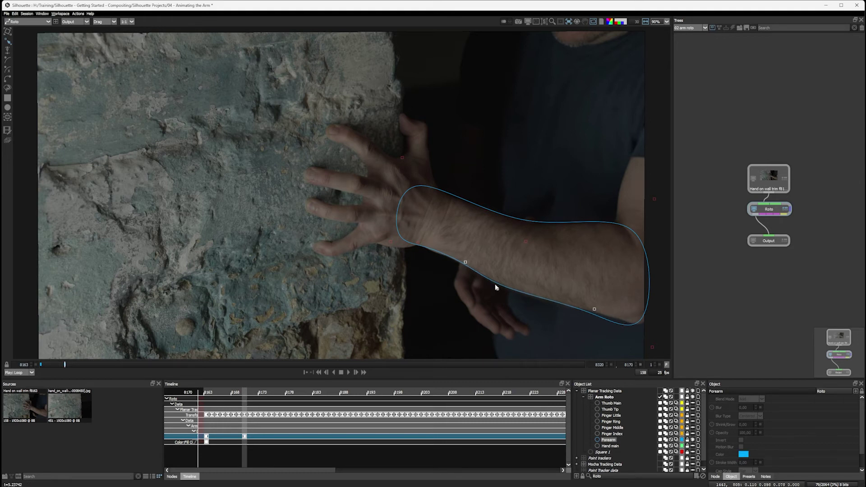
key("Up")
key("shift+Up")
key("shift+Up")
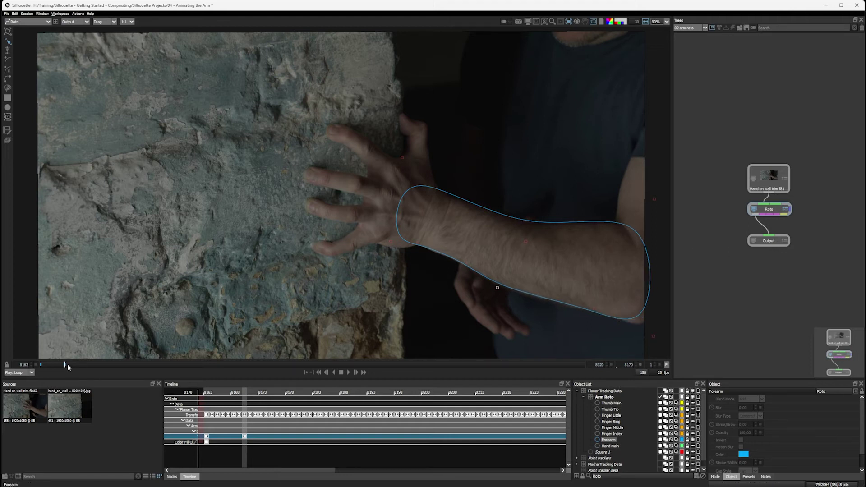
left_click_drag(65, 365, 68, 366)
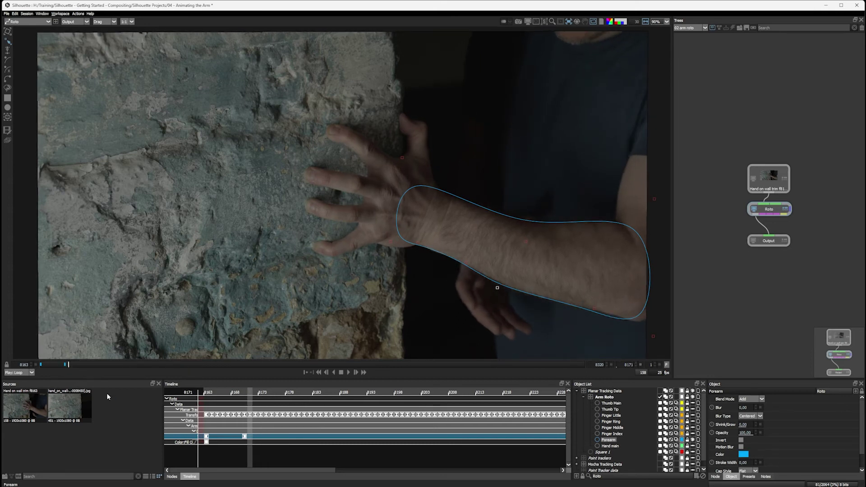
Step: Refit the forearm shape with transform handles on frames 8171 and 8172, widening it slightly right
left_click(9, 33)
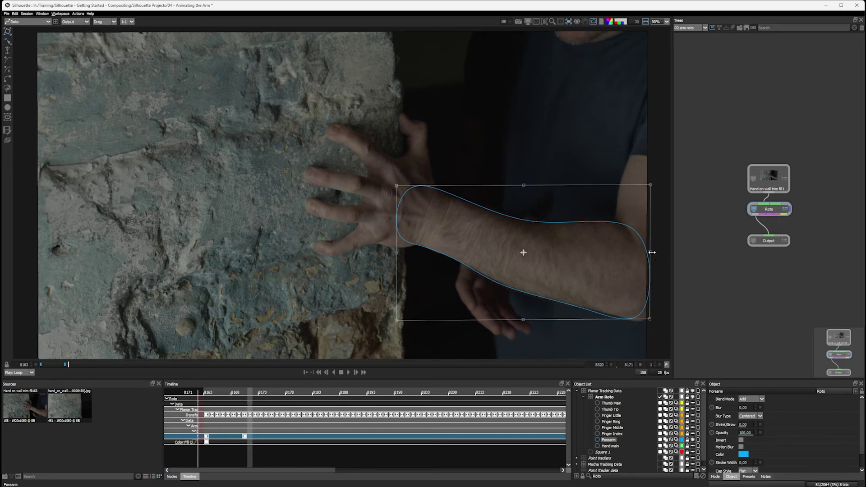
left_click_drag(652, 253, 652, 251)
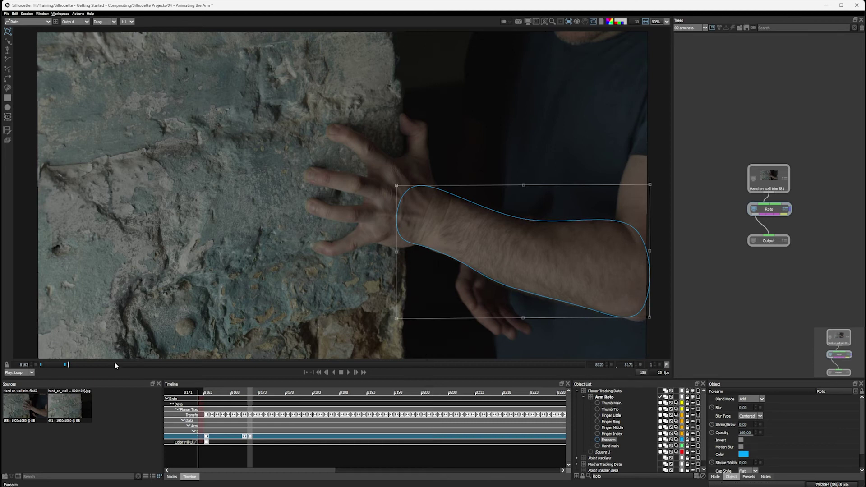
left_click_drag(68, 366, 72, 365)
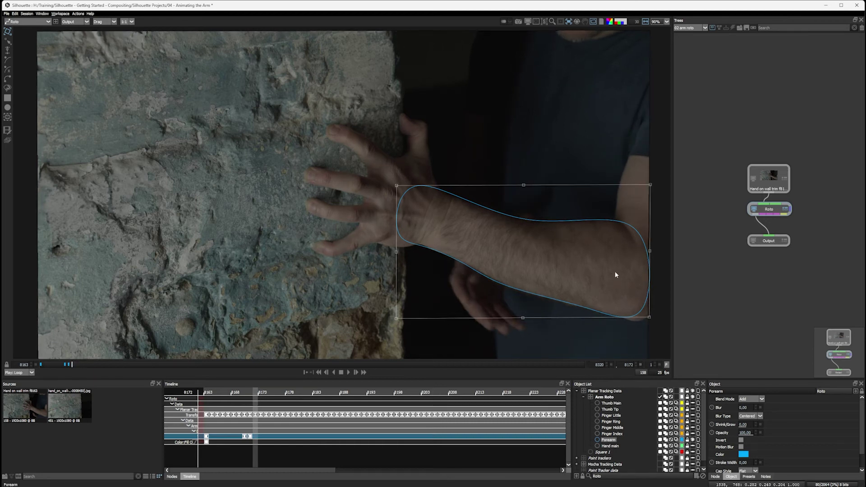
left_click_drag(650, 251, 654, 251)
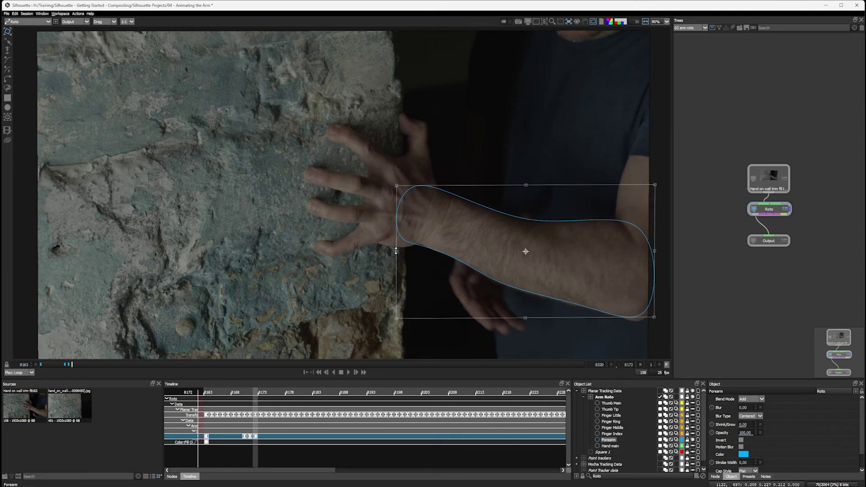
Step: Enlarge the forearm shape slightly right and down at frame 8174, then step to frame 8176
left_click(6, 48)
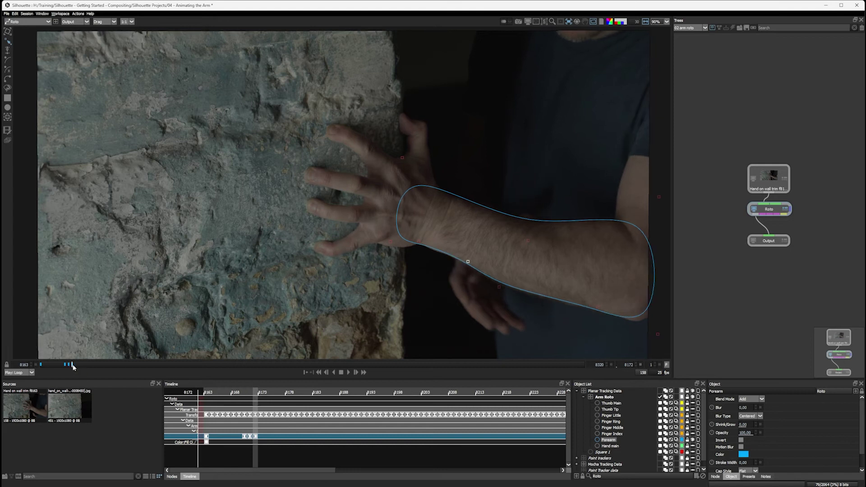
left_click_drag(72, 365, 79, 366)
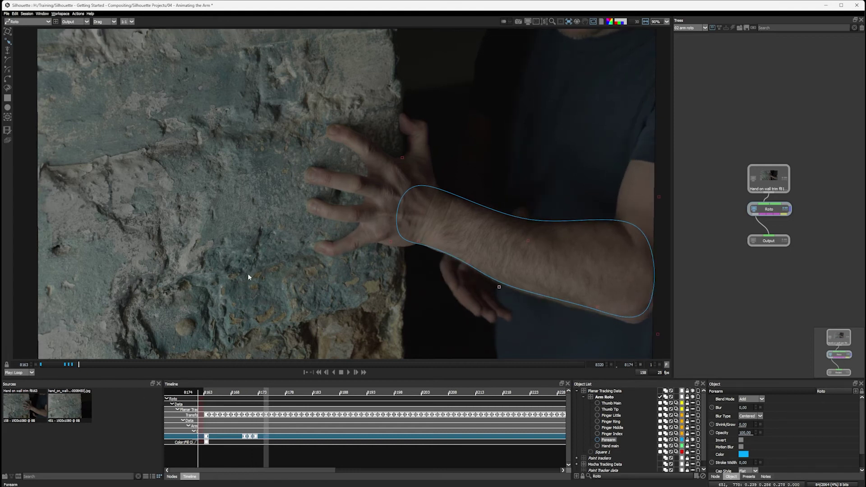
key("ctrl+a")
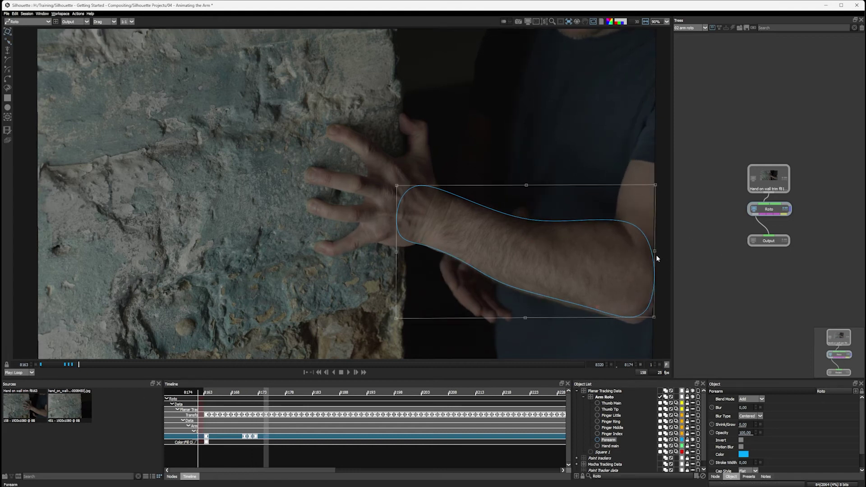
left_click_drag(655, 251, 657, 253)
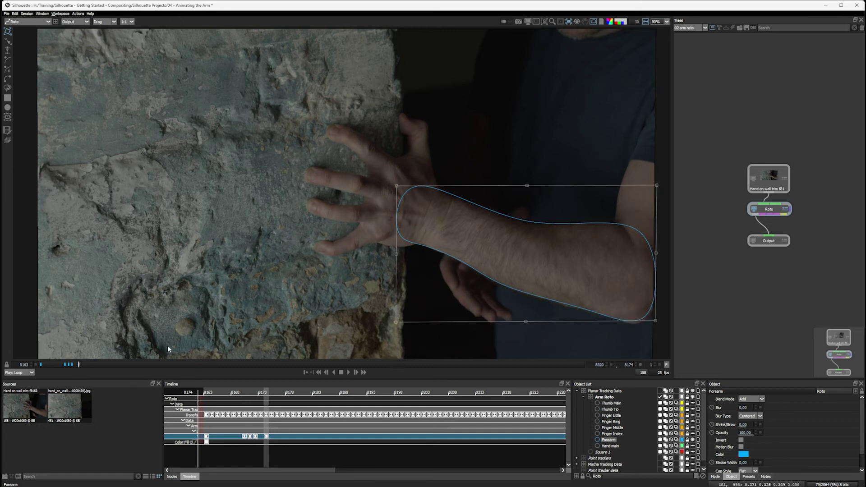
key("Right")
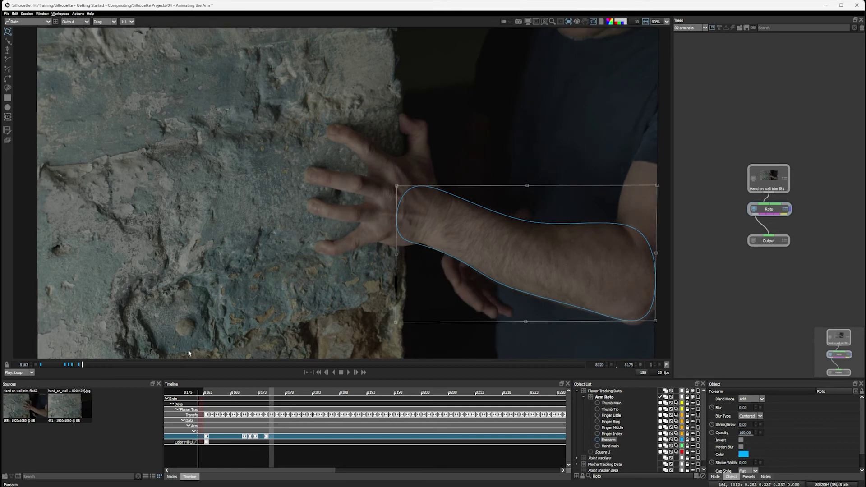
key("Right")
key("Right")
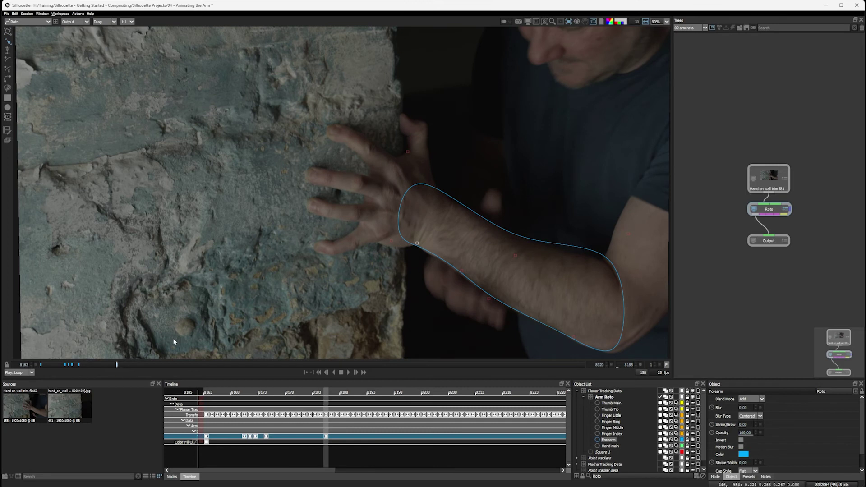
Step: Flip between frames 8184 and 8185 to compare the forearm shape
key("Left")
key("Right")
key("Left")
key("Right")
key("Left")
key("Right")
key("Left")
key("Right")
key("Left")
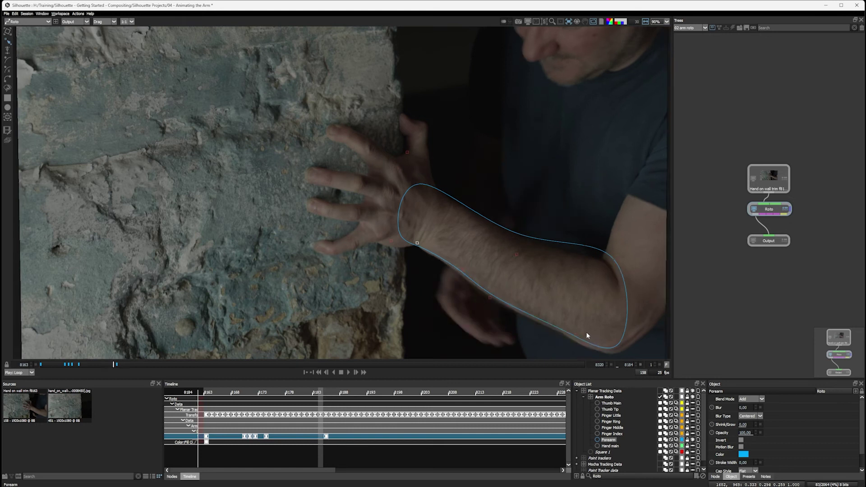
key("Right")
key("Left")
key("Right")
key("Left")
key("Right")
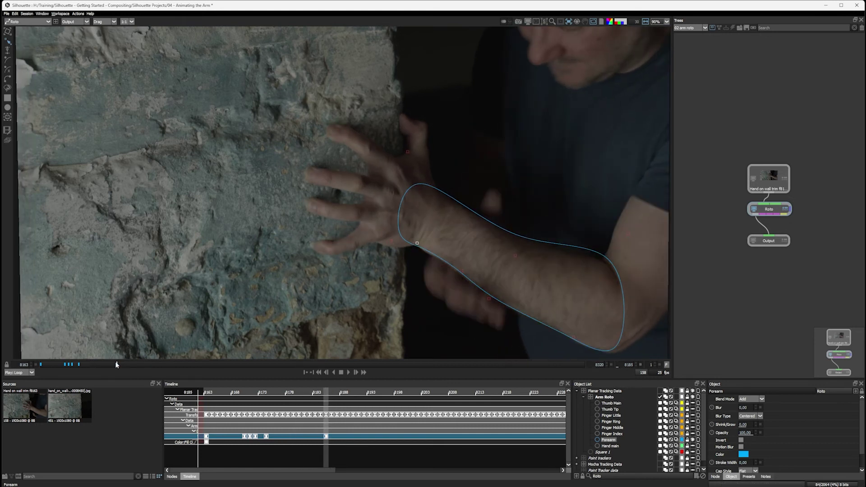
Step: Slide the frame-8185 forearm keyframe one frame earlier and lift a lower point at frame 8179
left_click(111, 364)
left_click_drag(111, 364, 116, 364)
mouse_move(327, 438)
left_mouse_down()
mouse_move(256, 437)
mouse_move(323, 439)
left_mouse_up()
key("Left")
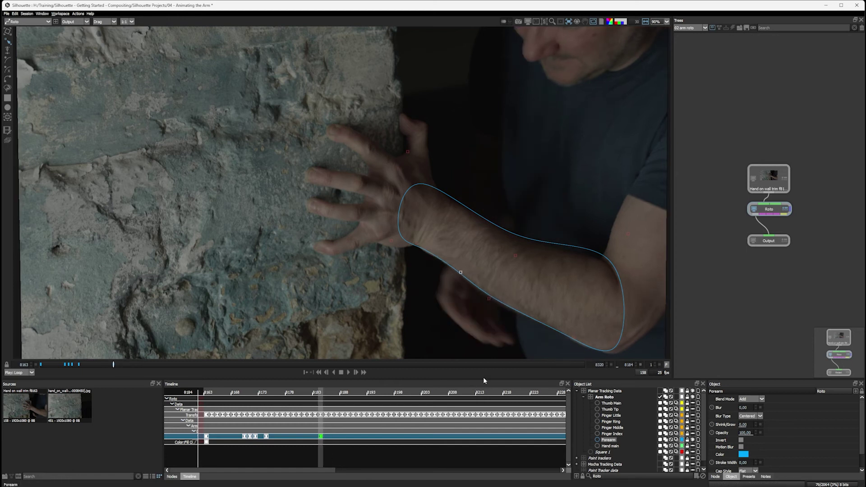
key("Left")
key("Left")
key("Left")
key("Left")
key("Left")
key("Left")
key("Left")
key("Left")
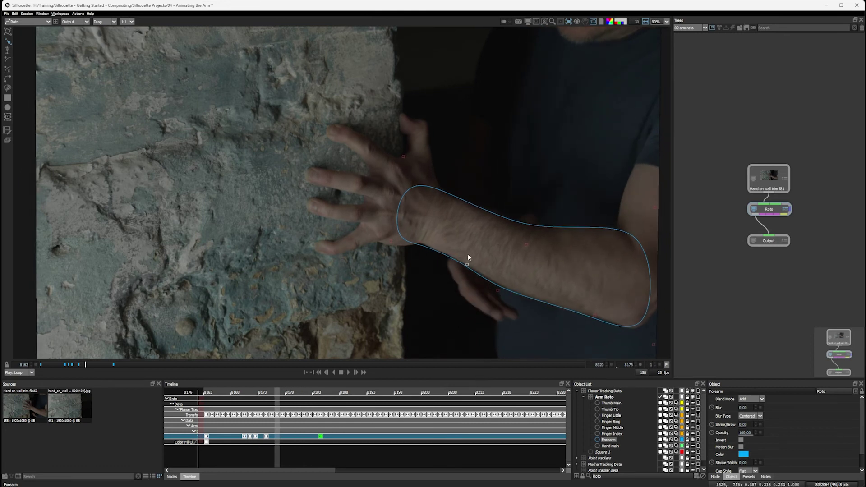
left_click_drag(466, 265, 468, 263)
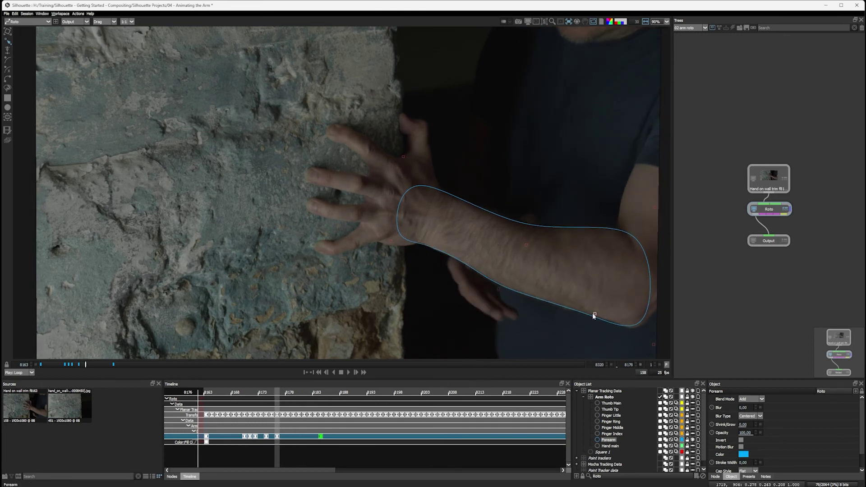
left_click_drag(87, 365, 128, 366)
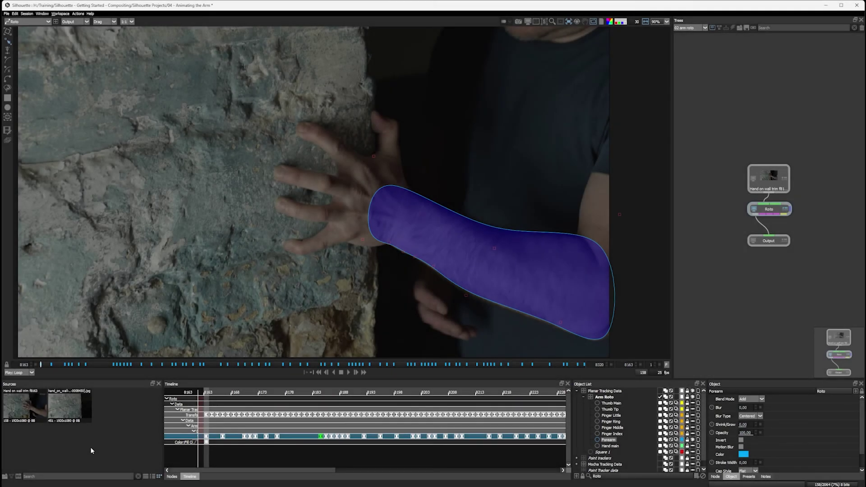
Step: Play the shot to review the filled forearm matte, then jump back to frame 8173
left_click(348, 372)
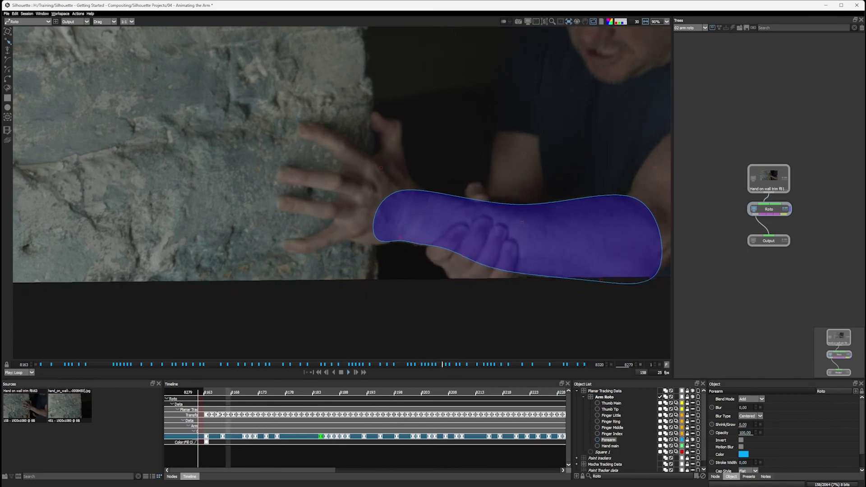
left_click(71, 365)
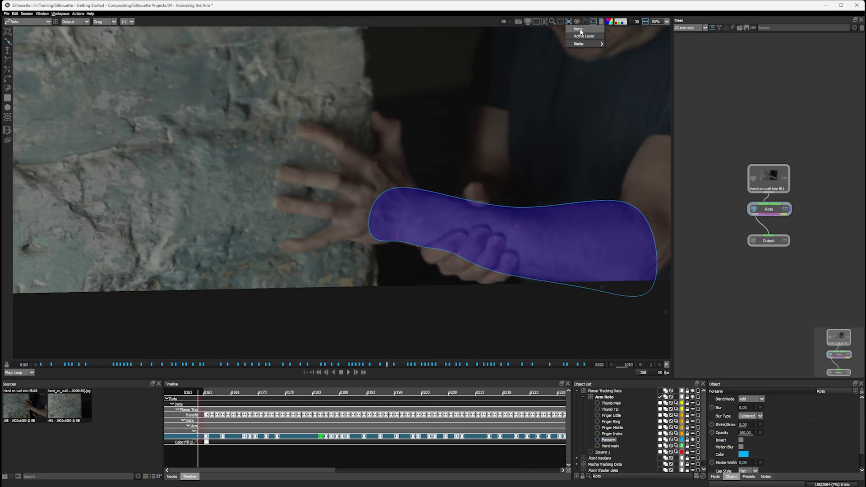
Step: Turn off viewer stabilization to see the forearm matte on the original footage
left_click(569, 22)
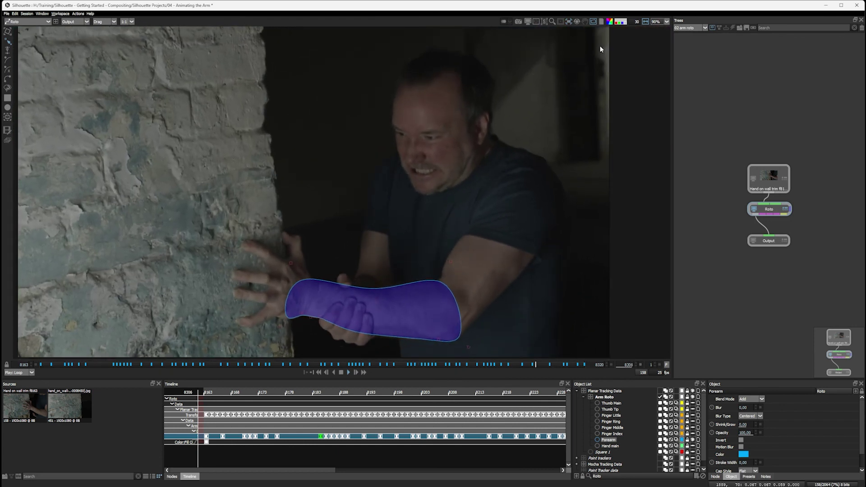